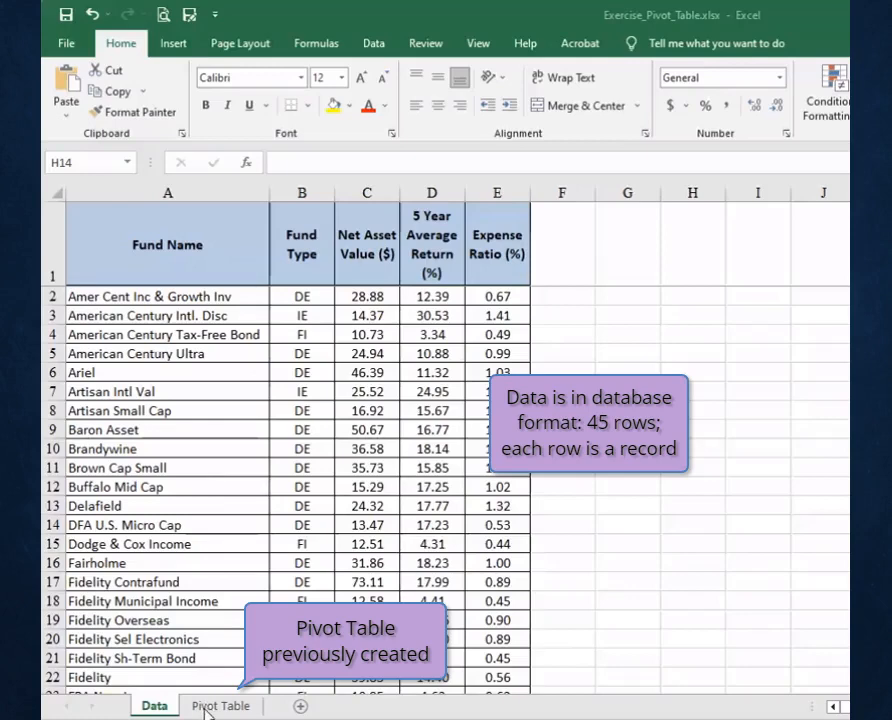
Open the Pivot Table sheet and select a cell among the 5 Year Average Return row labels.
click(207, 707)
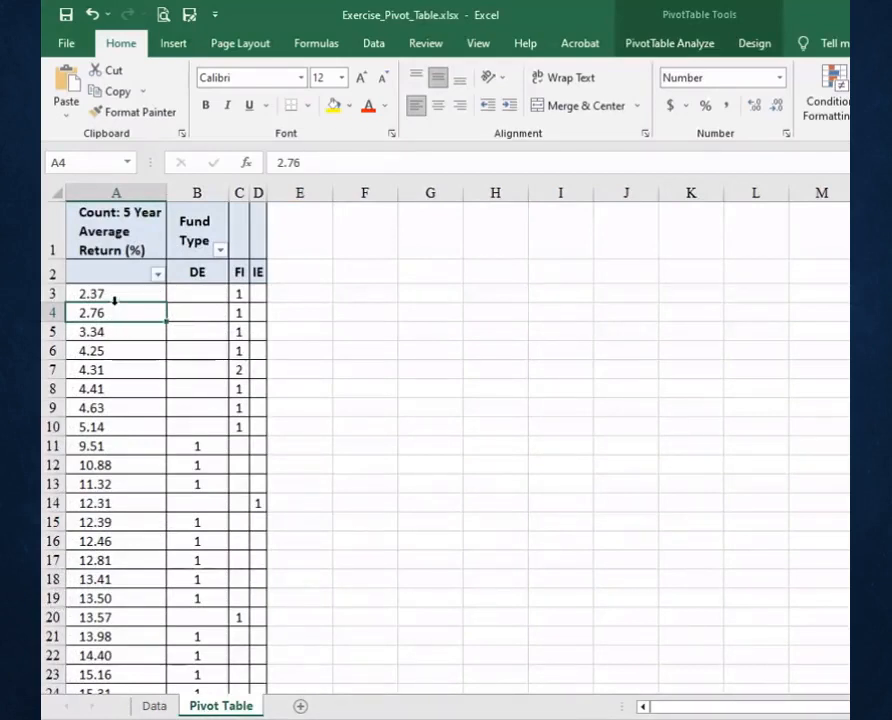
mouse_move(114, 297)
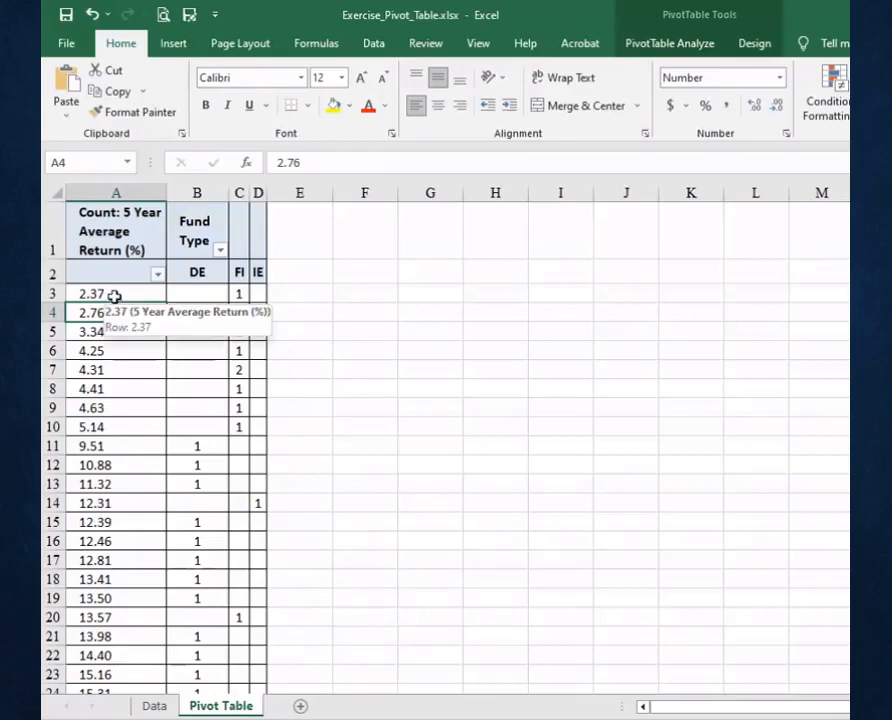
mouse_move(214, 335)
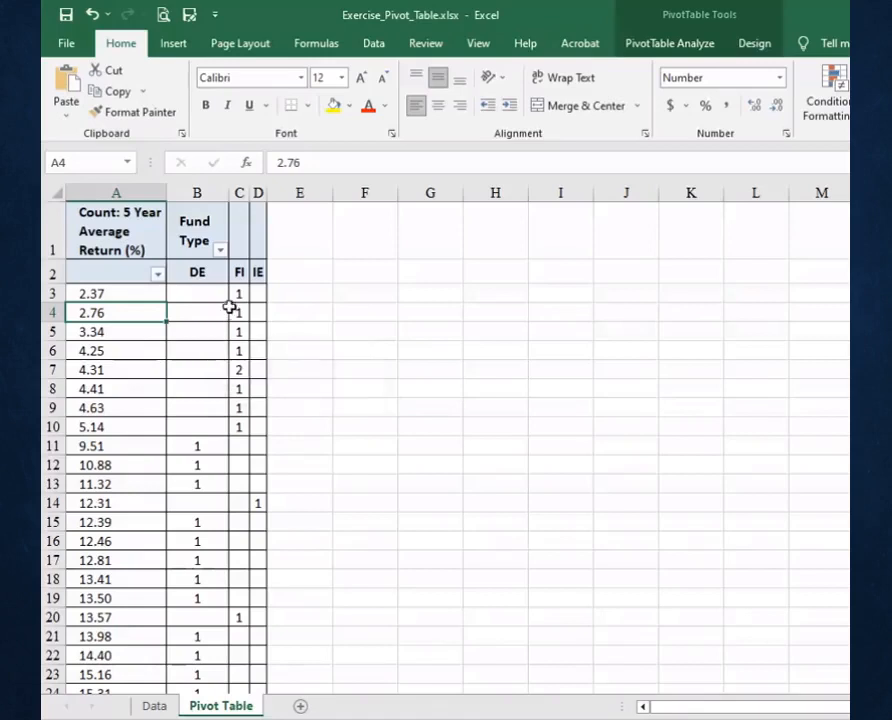
click(234, 293)
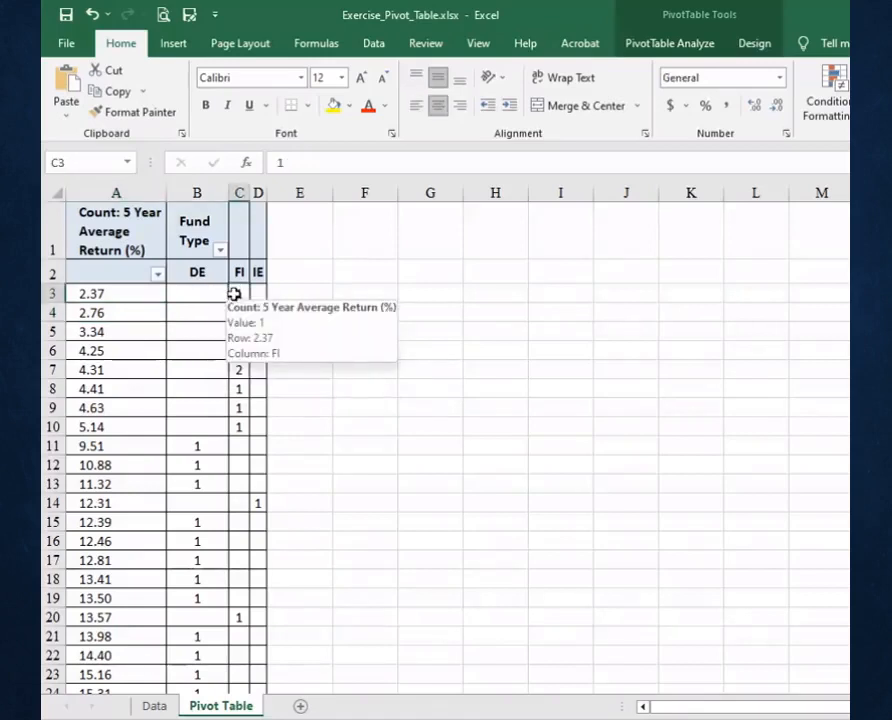
click(103, 294)
mouse_move(99, 295)
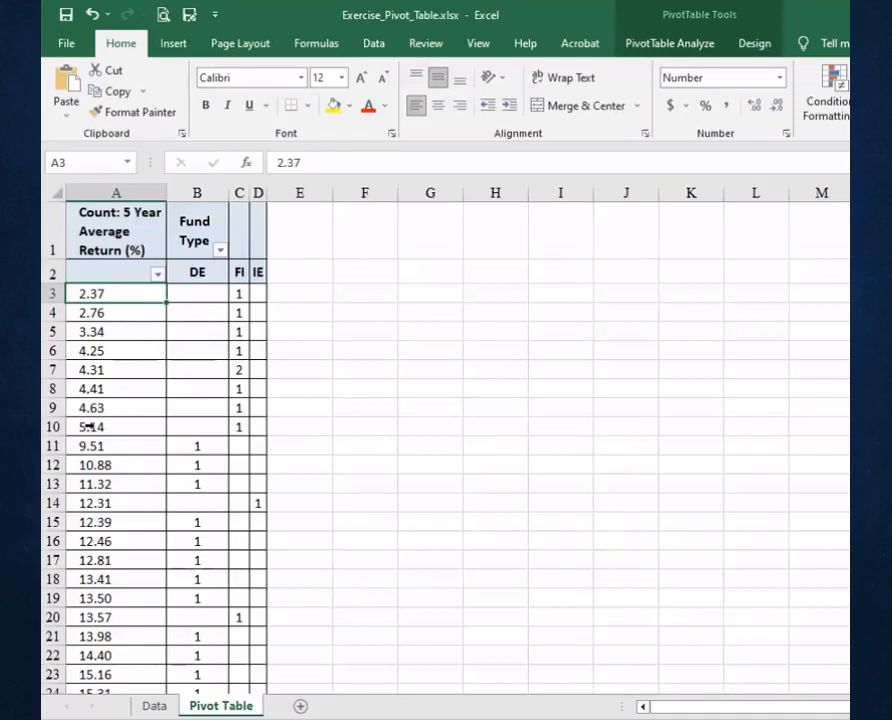
click(121, 316)
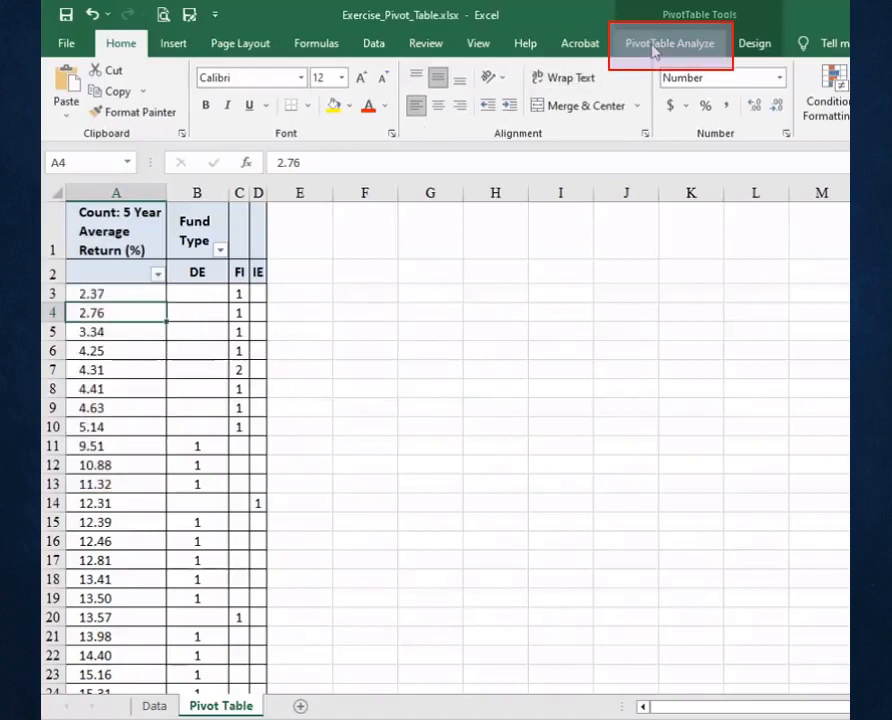
Group the return row labels in intervals of 5, then ungroup them again.
click(652, 46)
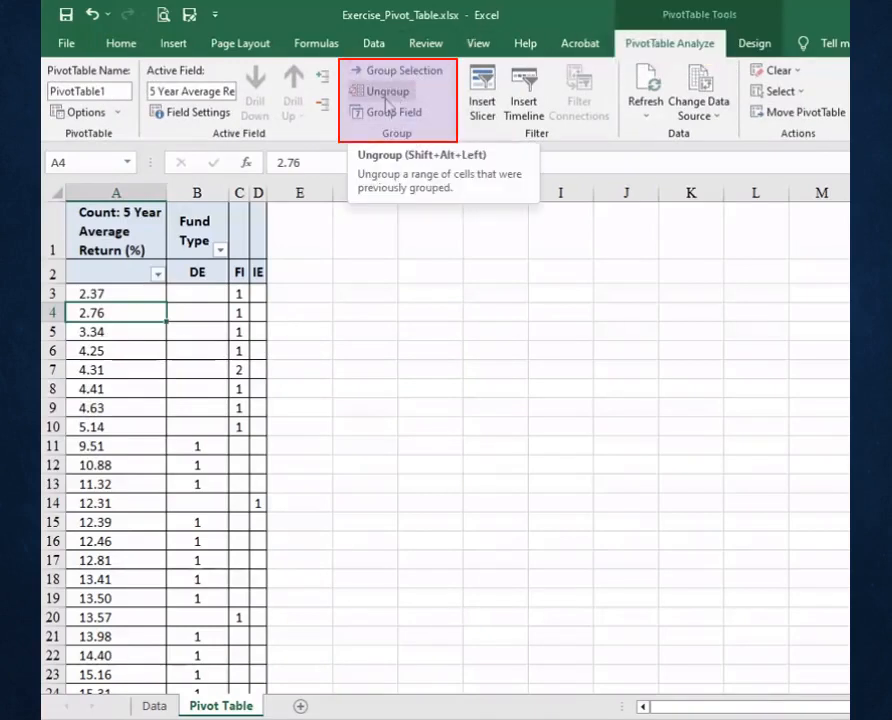
click(385, 112)
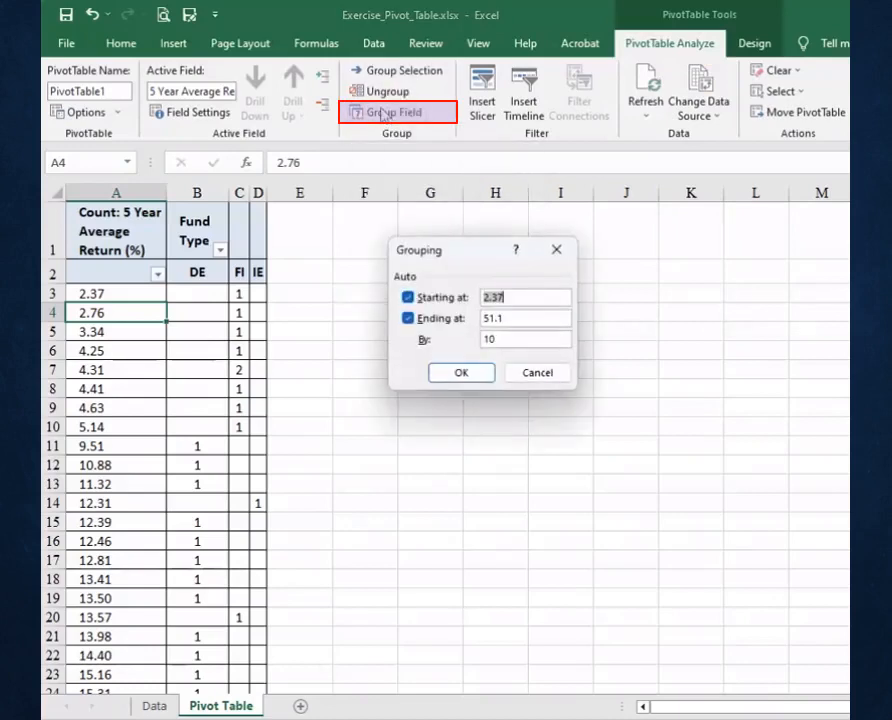
click(489, 339)
drag(489, 339, 478, 344)
click(455, 376)
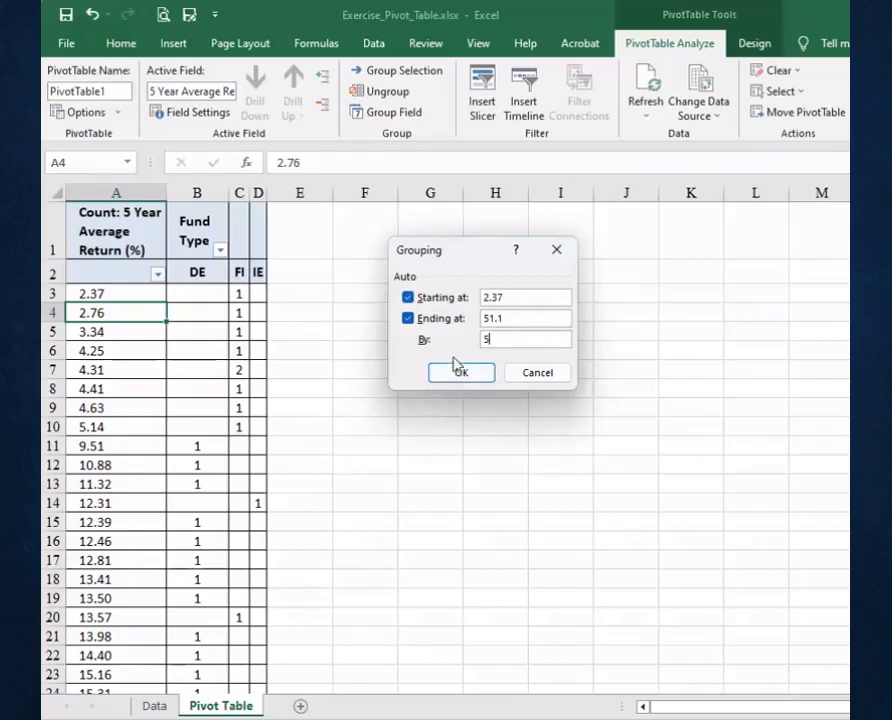
click(461, 374)
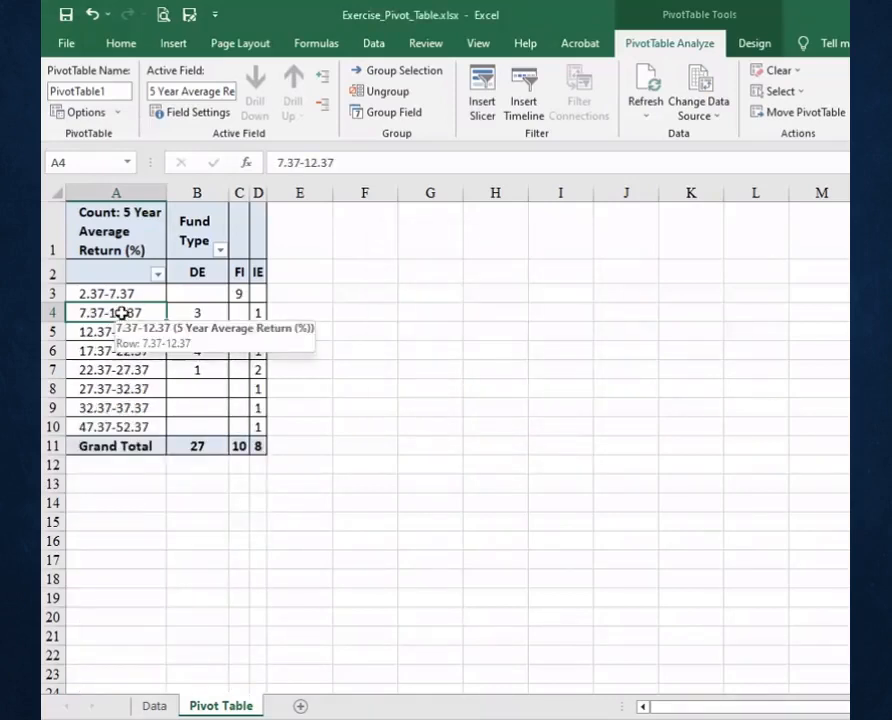
click(386, 93)
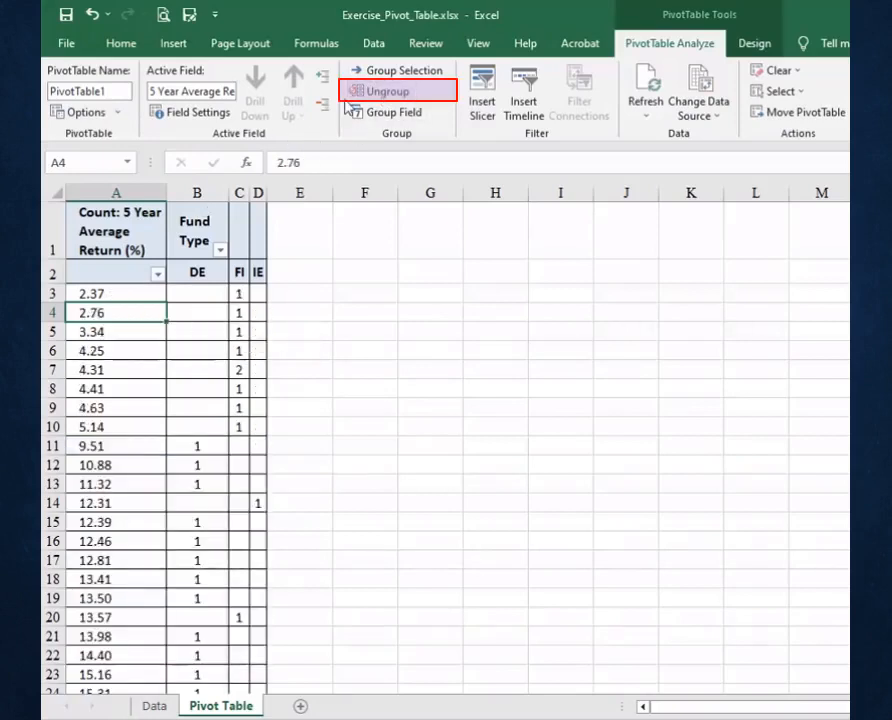
Group the 5 Year Average Return row labels starting at 0, ending at 55, in intervals of 5.
click(106, 334)
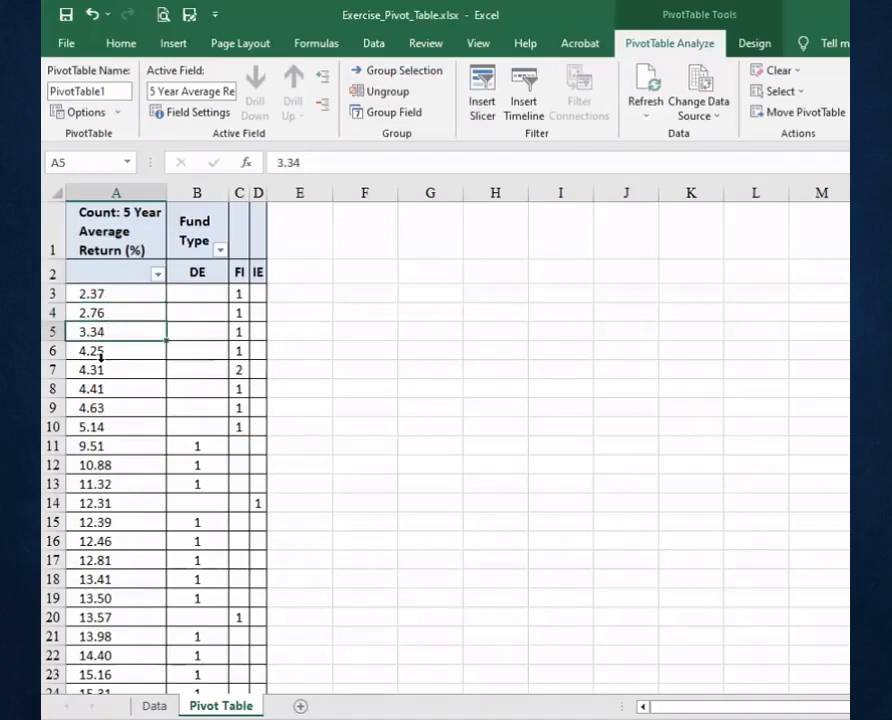
click(385, 118)
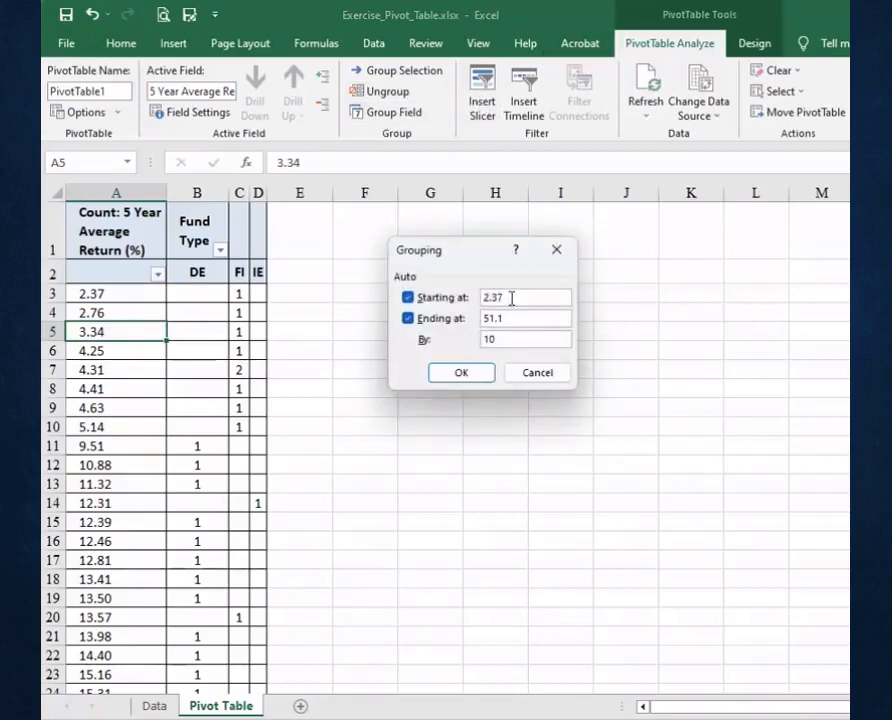
text(0)
drag(502, 317, 488, 318)
text(55)
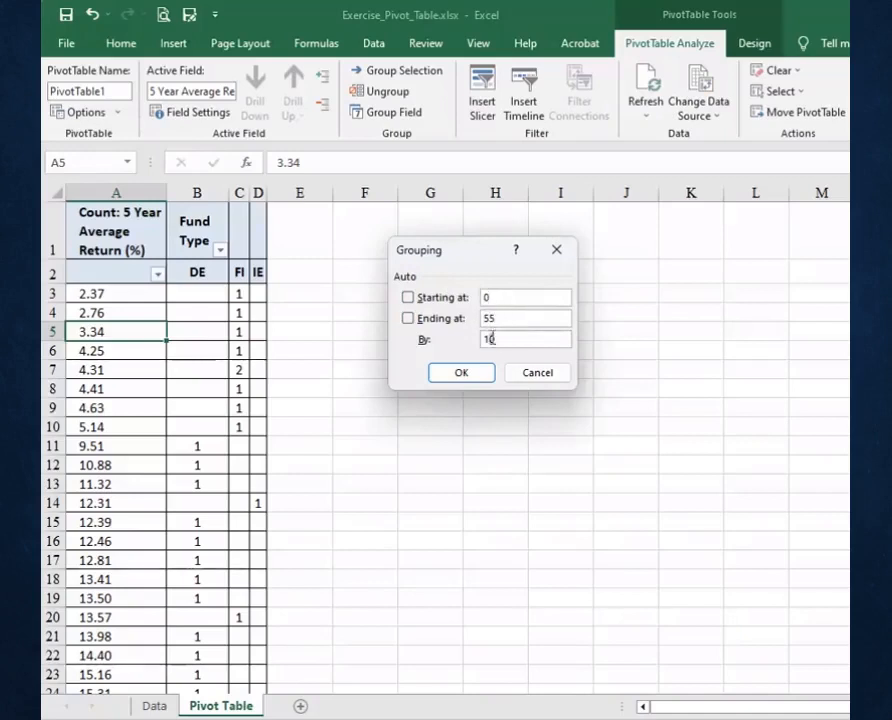
drag(481, 341, 474, 342)
text(5)
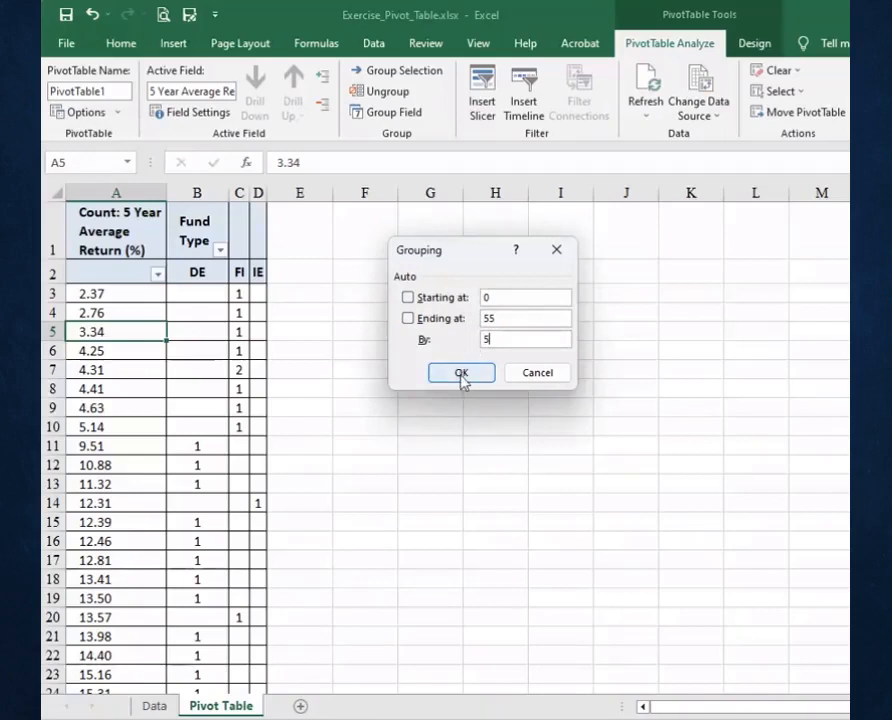
click(461, 374)
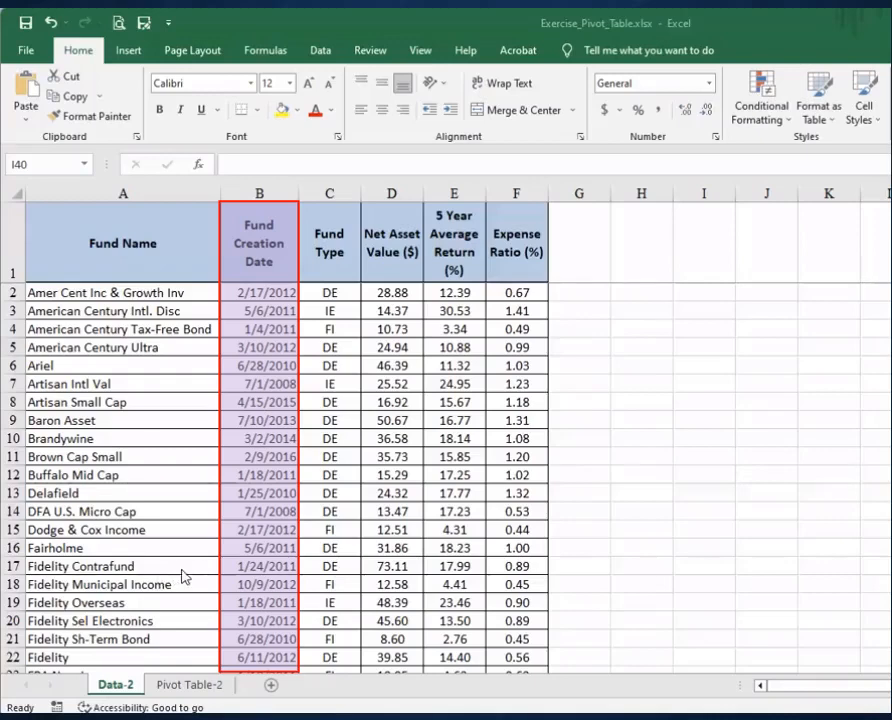
Open the Pivot Table-2 sheet and group the Creation Date row labels by years.
click(187, 685)
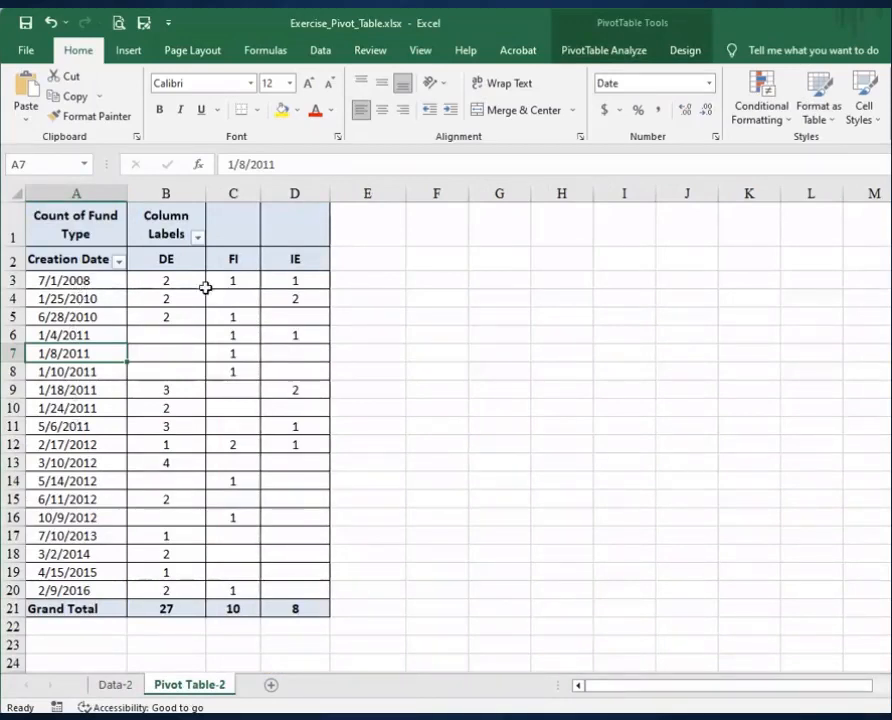
mouse_move(188, 285)
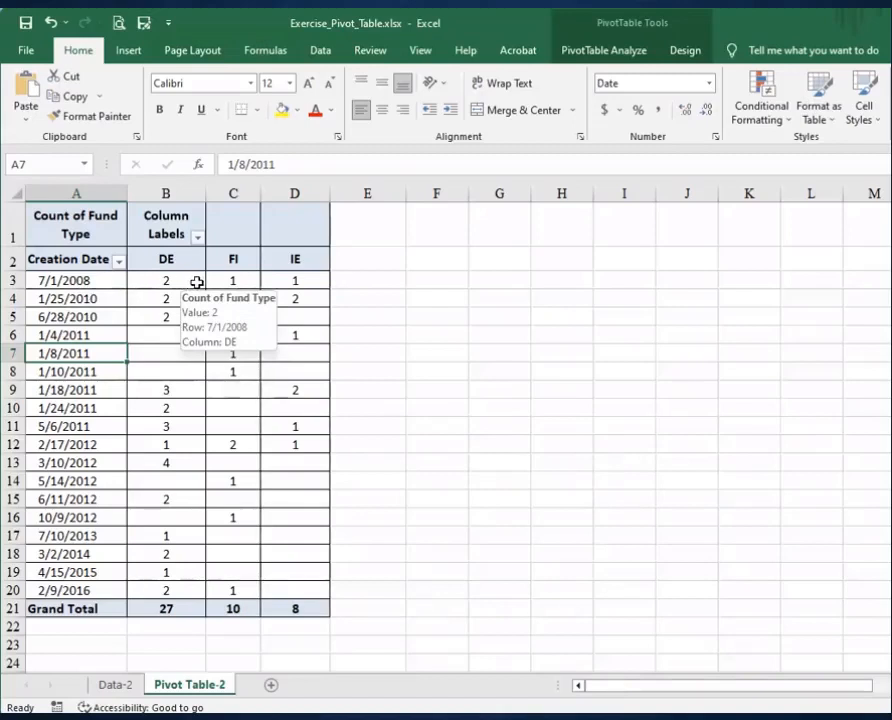
mouse_move(237, 303)
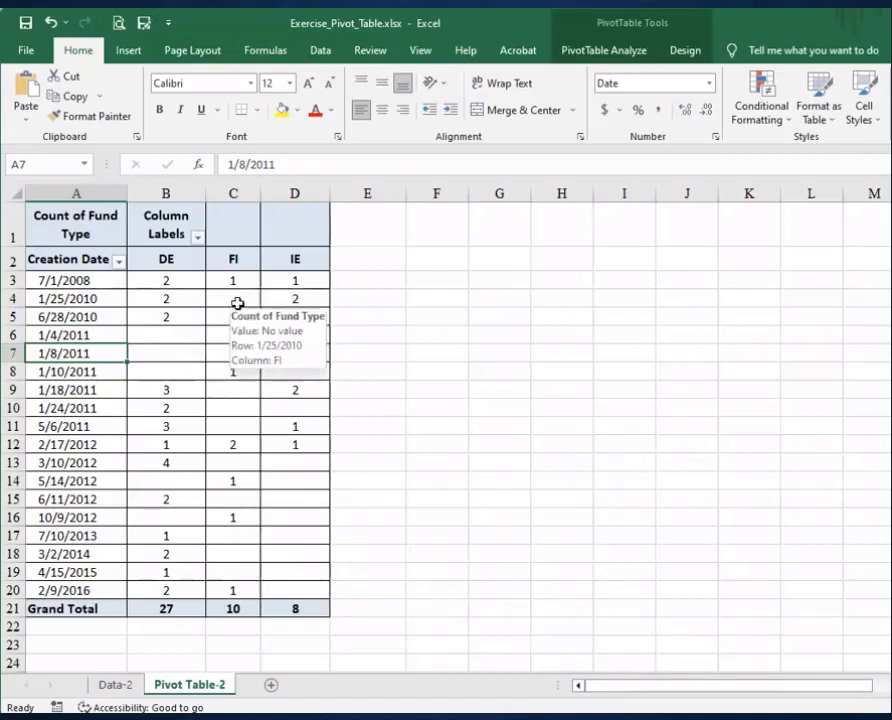
click(96, 297)
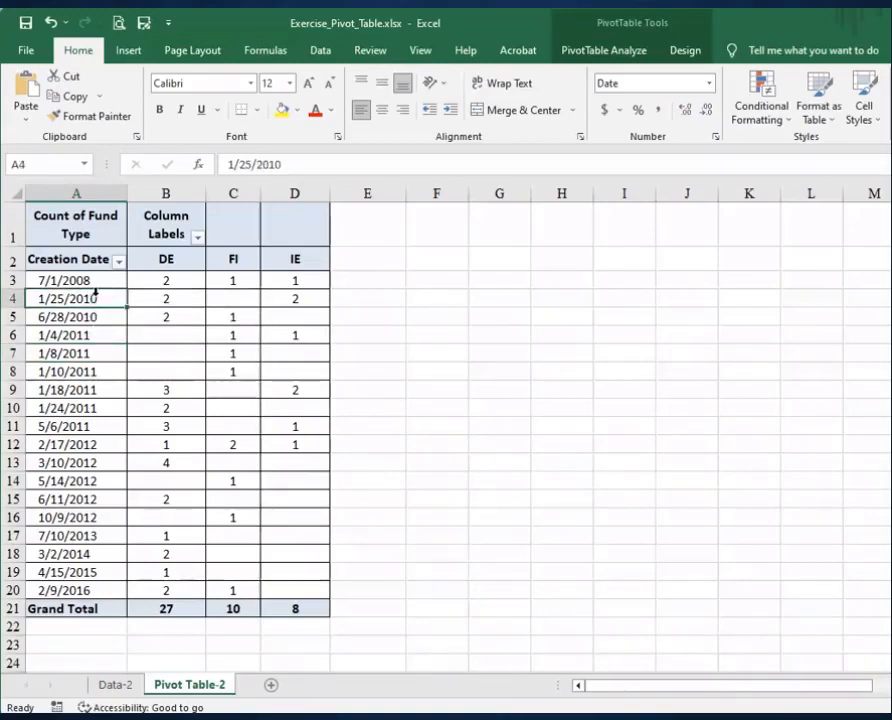
click(598, 53)
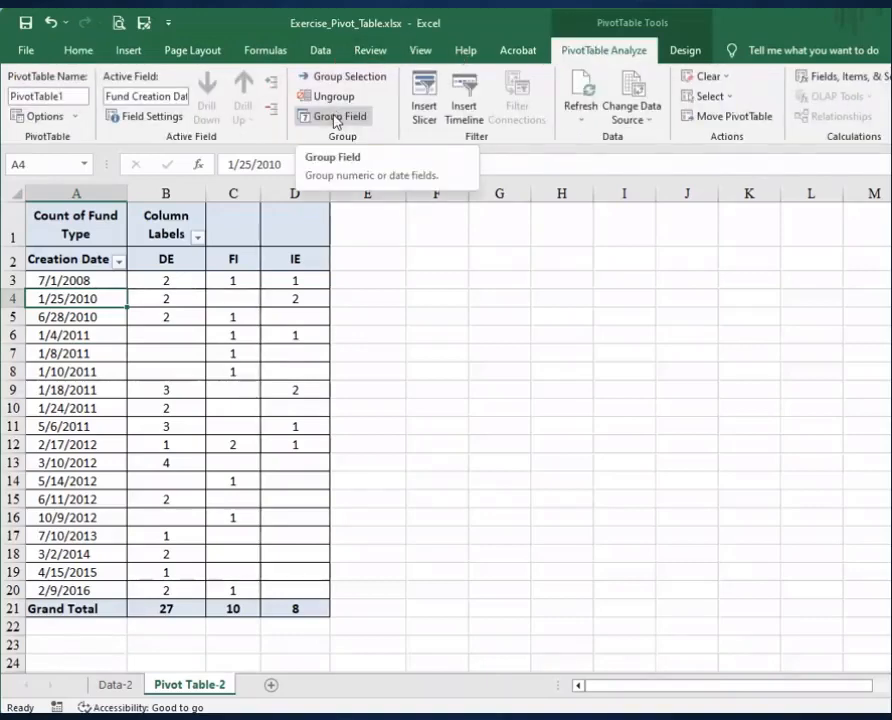
click(335, 118)
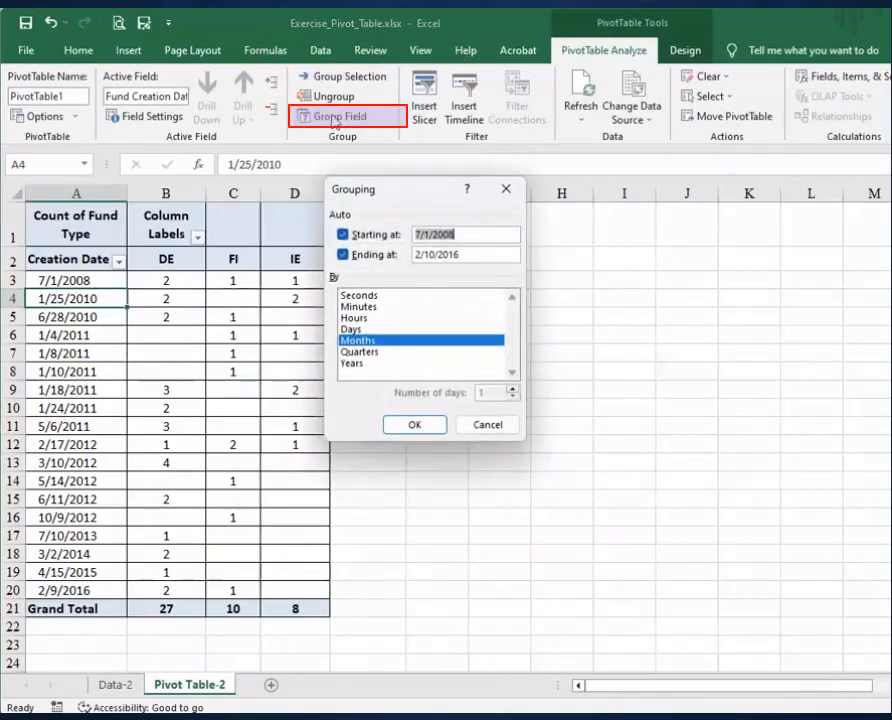
click(357, 364)
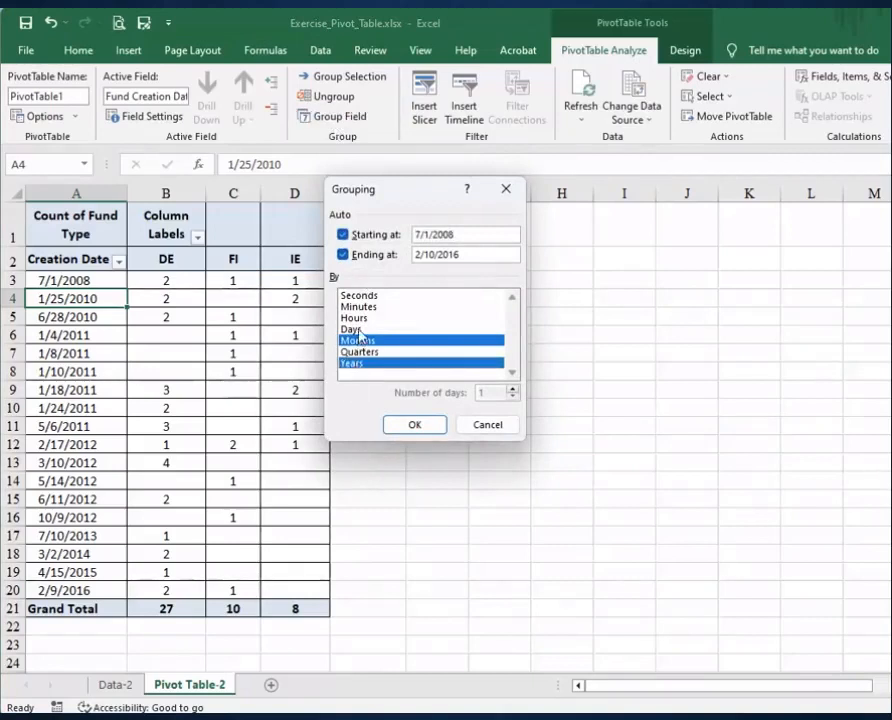
click(357, 341)
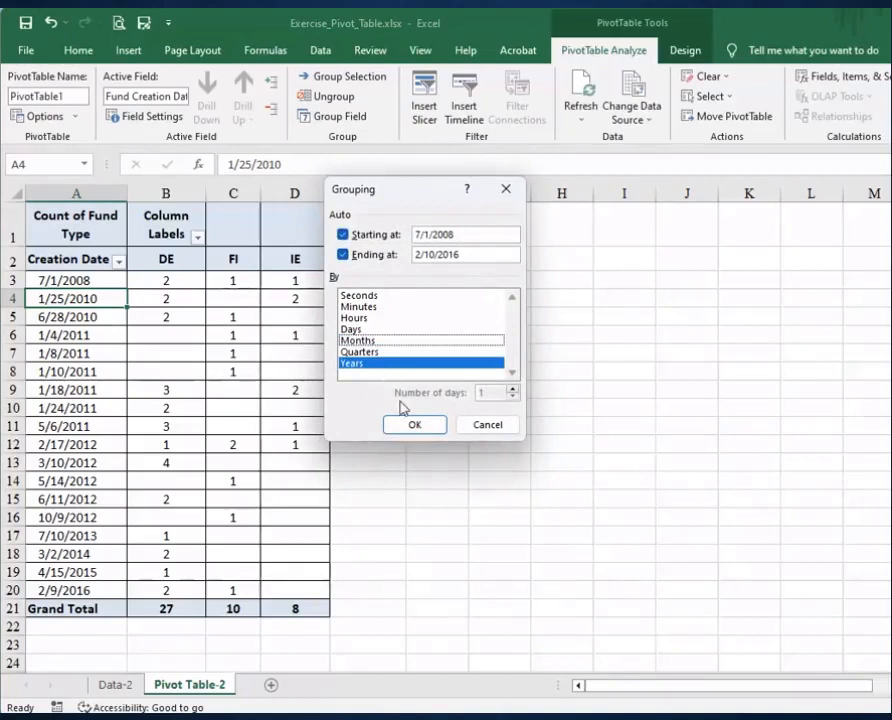
click(415, 426)
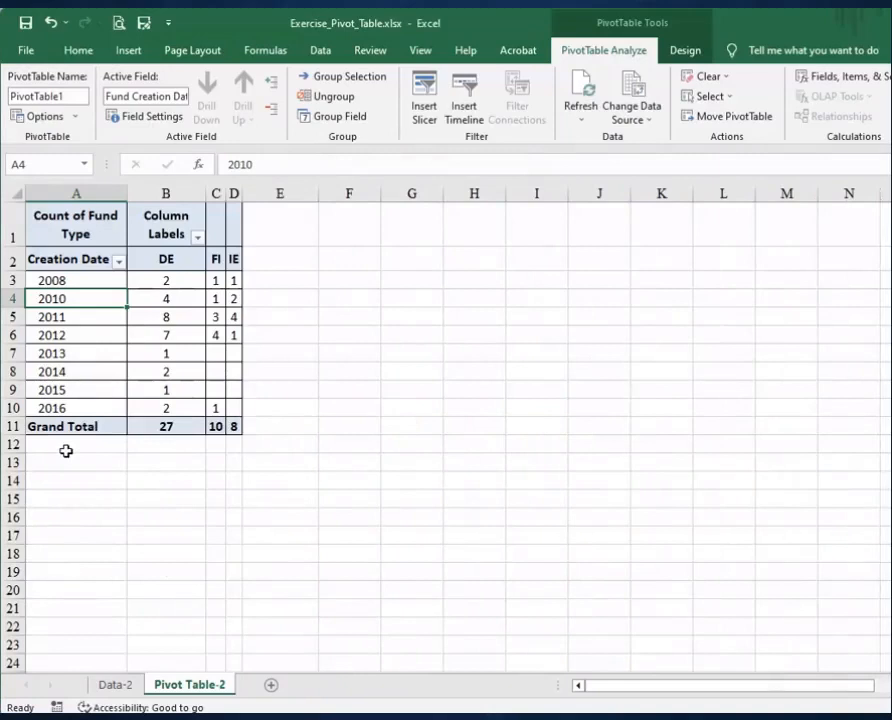
Ungroup the creation dates and regroup them by both months and years.
mouse_move(247, 193)
mouse_down()
mouse_move(282, 210)
mouse_move(276, 195)
mouse_move(241, 195)
mouse_up()
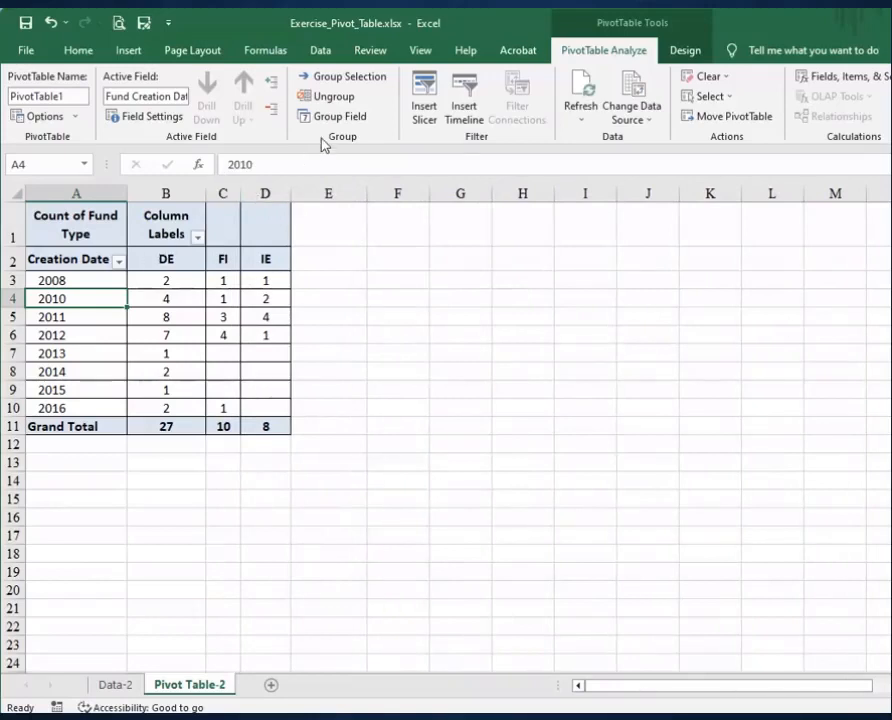
click(328, 98)
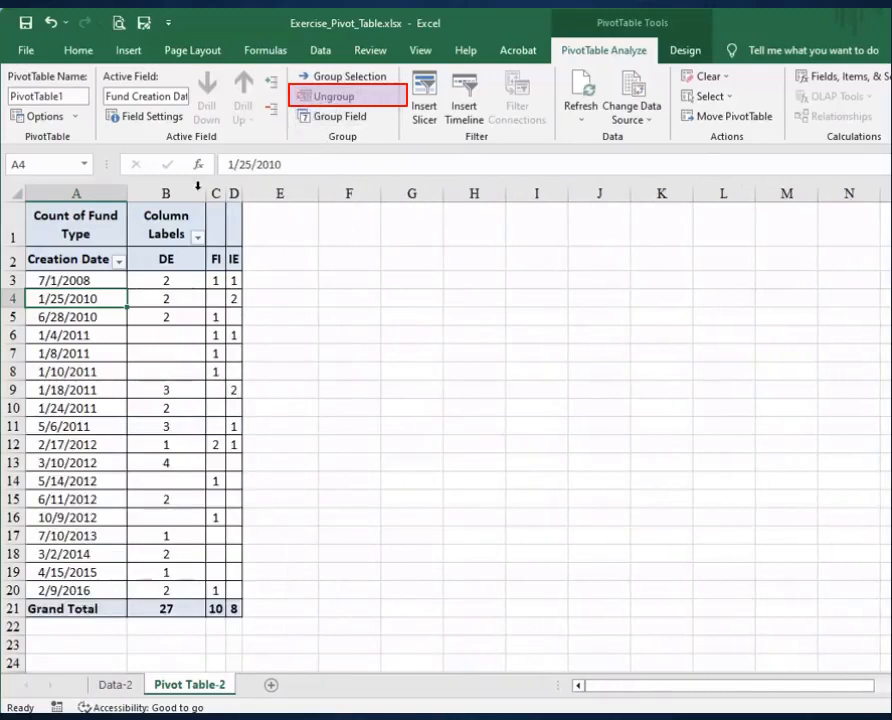
click(323, 117)
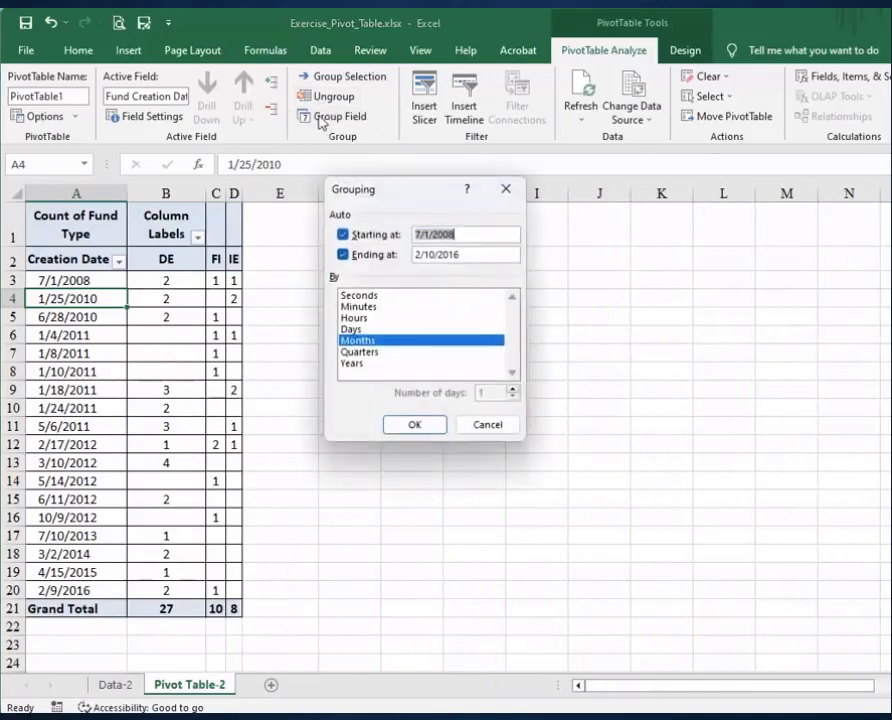
click(350, 364)
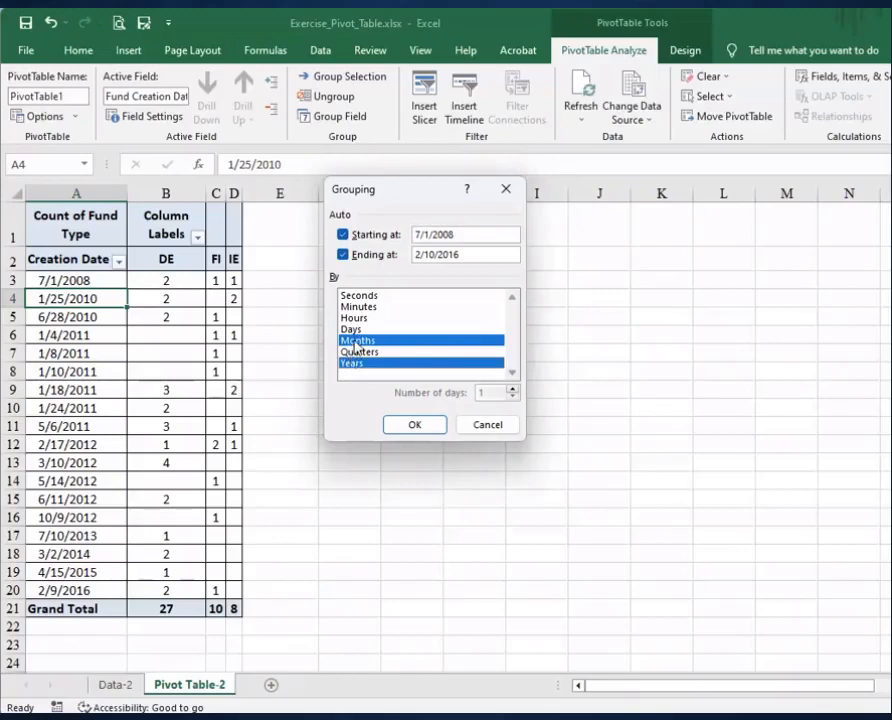
click(430, 425)
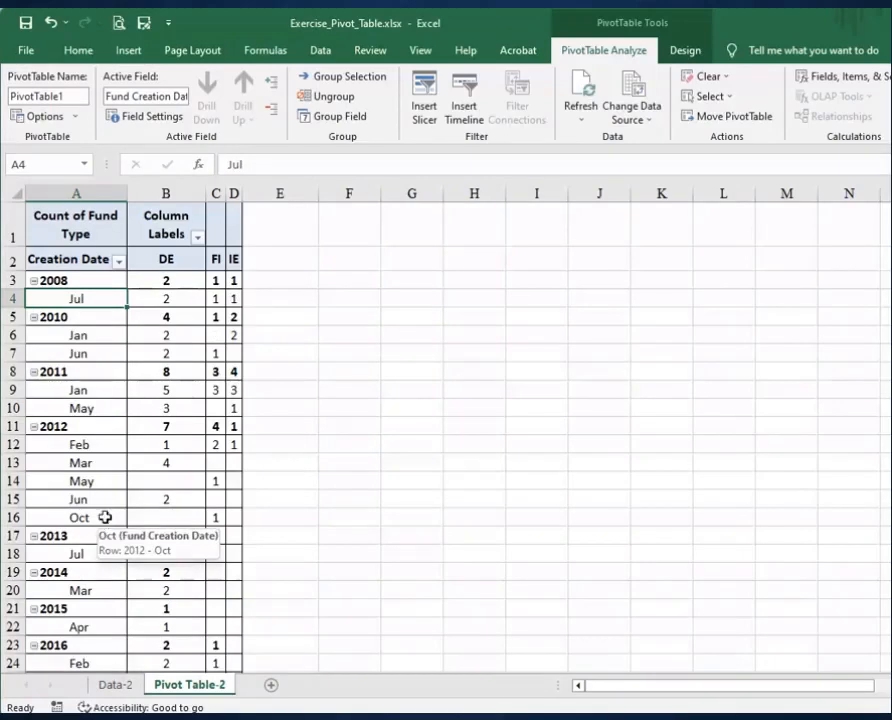
Select a year label and then a value cell to compare which grouping commands are available.
click(110, 317)
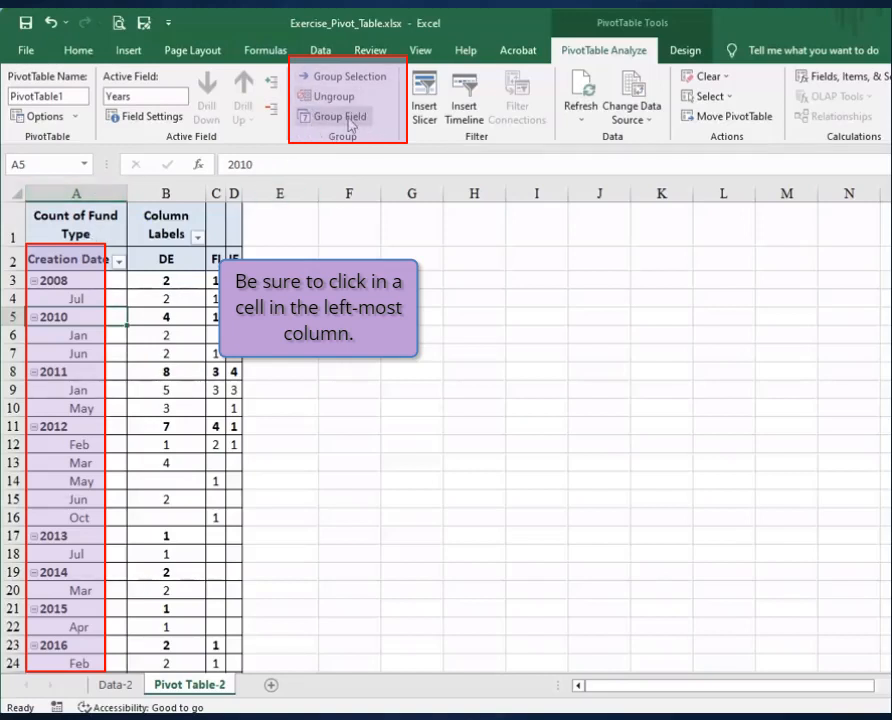
click(146, 316)
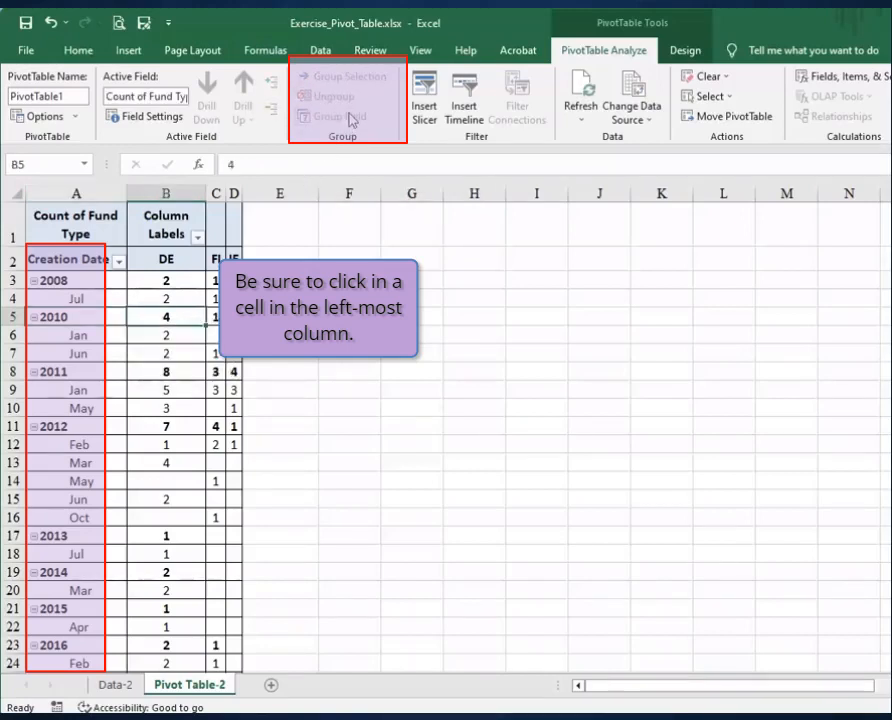